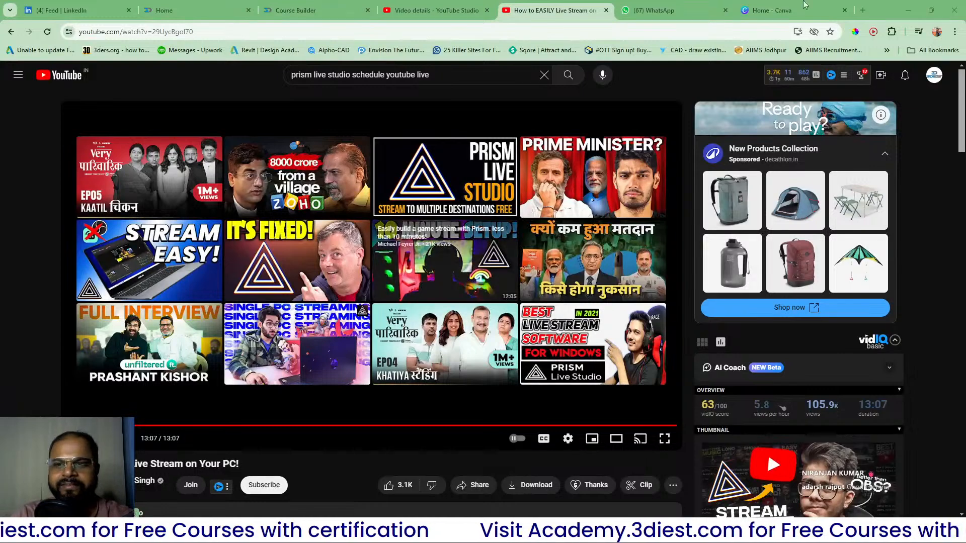
Finish and close the SOLIDWORKS error report, and minimize the browser and image viewer windows to reach the desktop
left_click(907, 10)
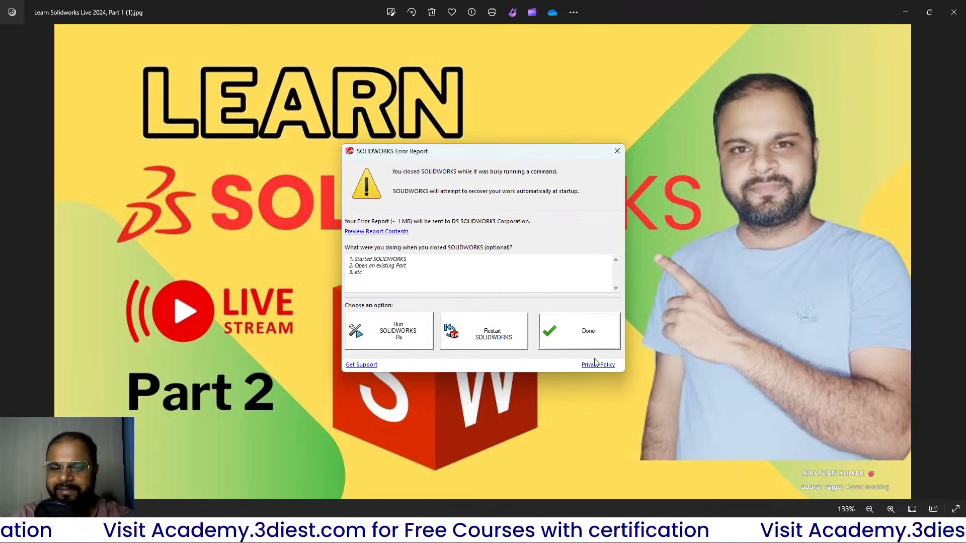
left_click(571, 339)
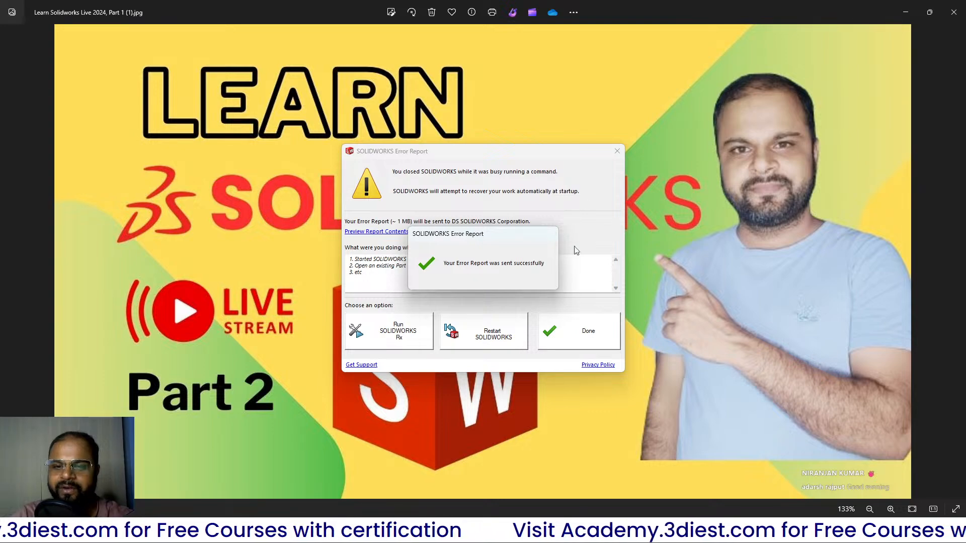
left_click(616, 151)
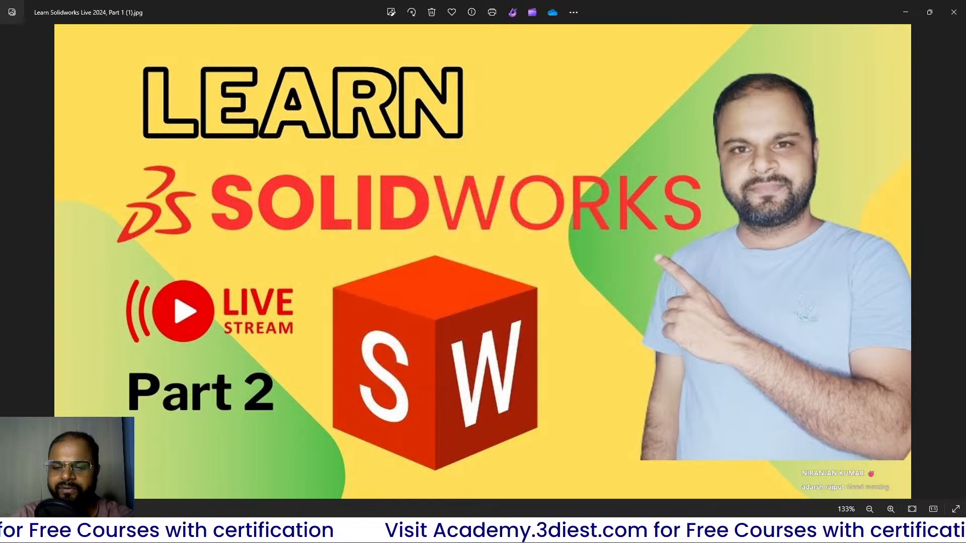
left_click(907, 11)
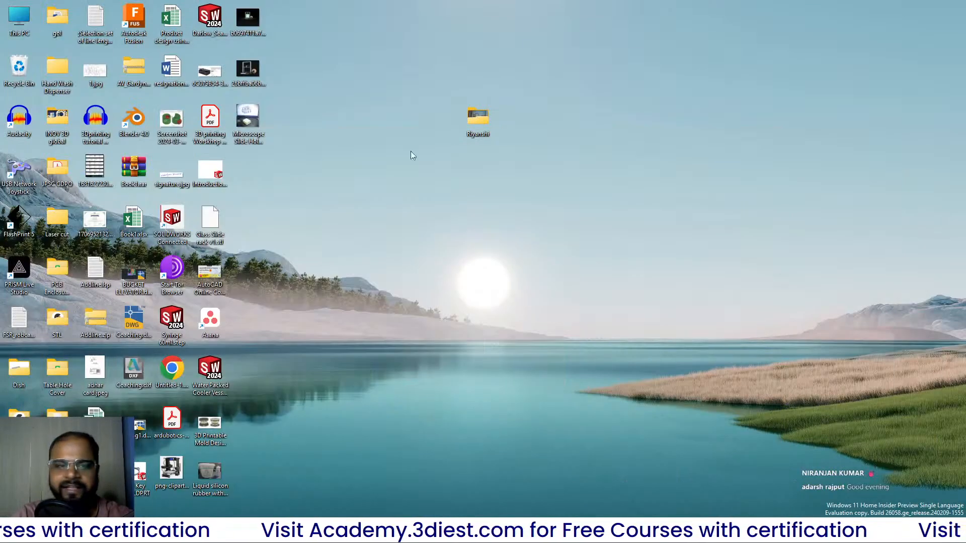
Launch SOLIDWORKS Connected and clear its workspace of the Welcome dialog and the Design Library pane
double_click(174, 220)
mouse_move(280, 492)
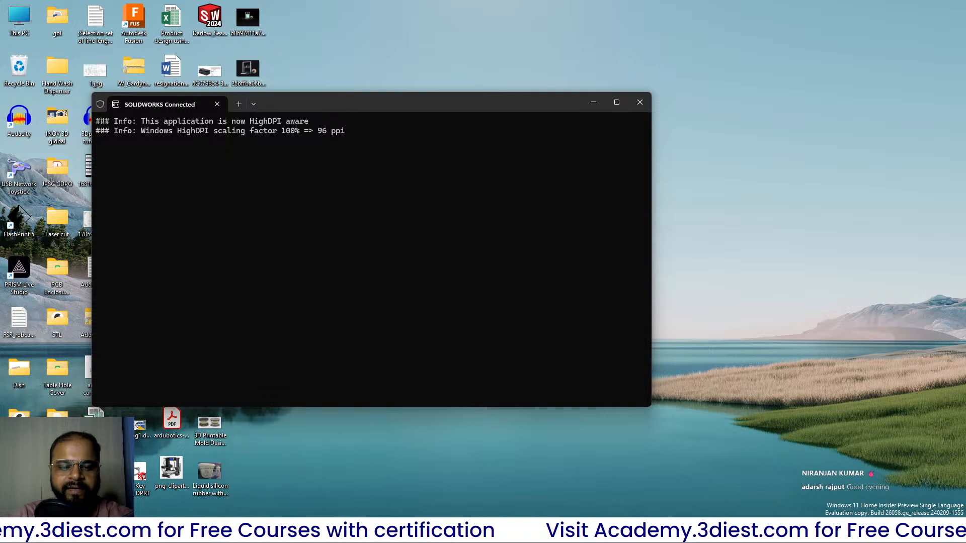
left_click(262, 531)
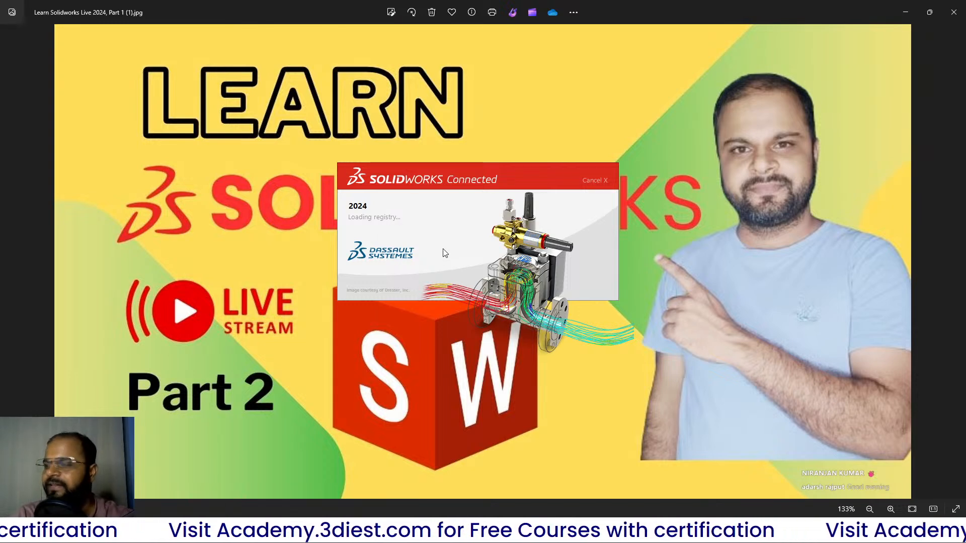
left_click(557, 304)
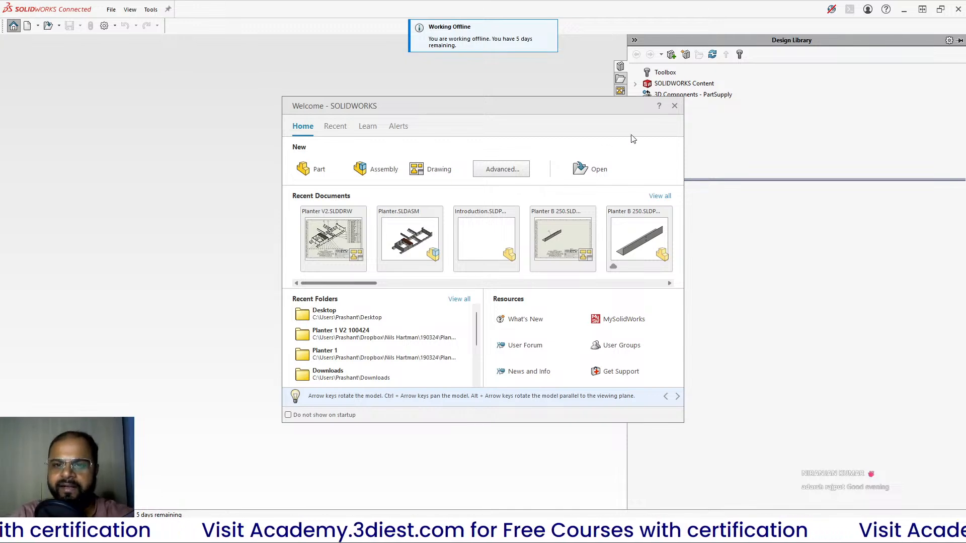
left_click(675, 105)
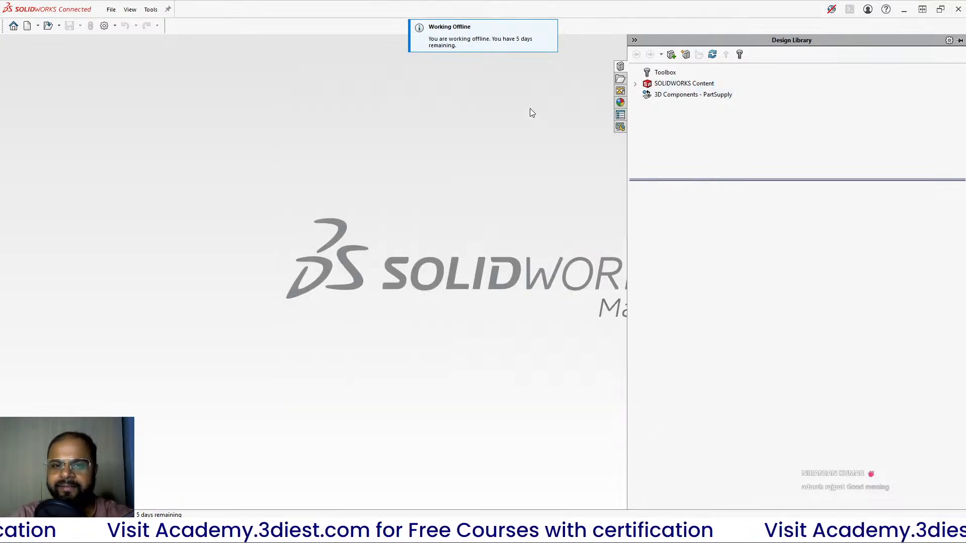
left_click(633, 40)
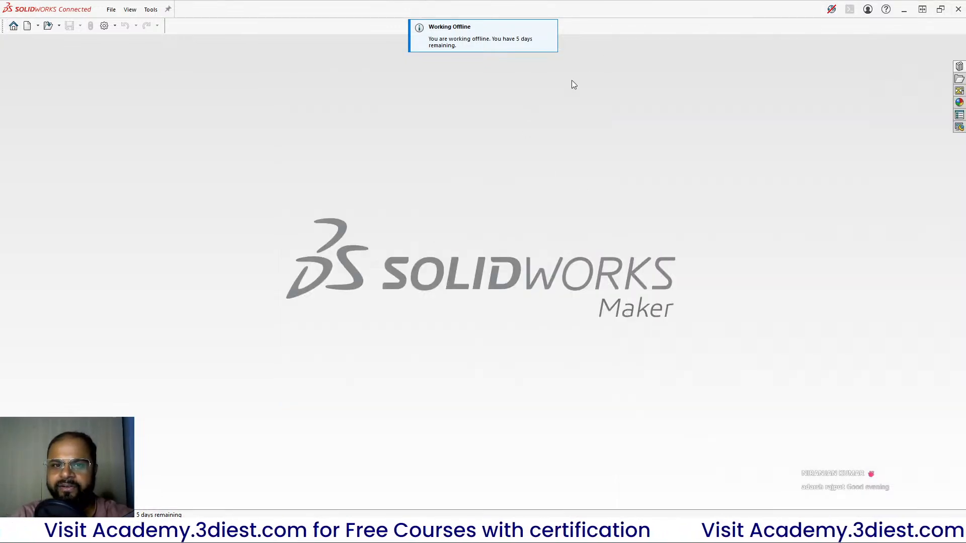
Create a new Part document and close it without saving
left_click(111, 9)
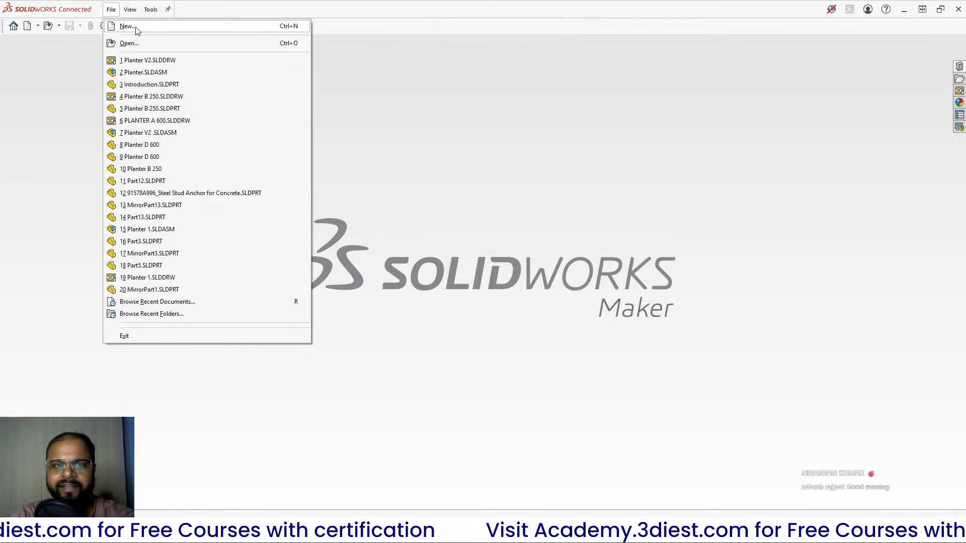
left_click(134, 26)
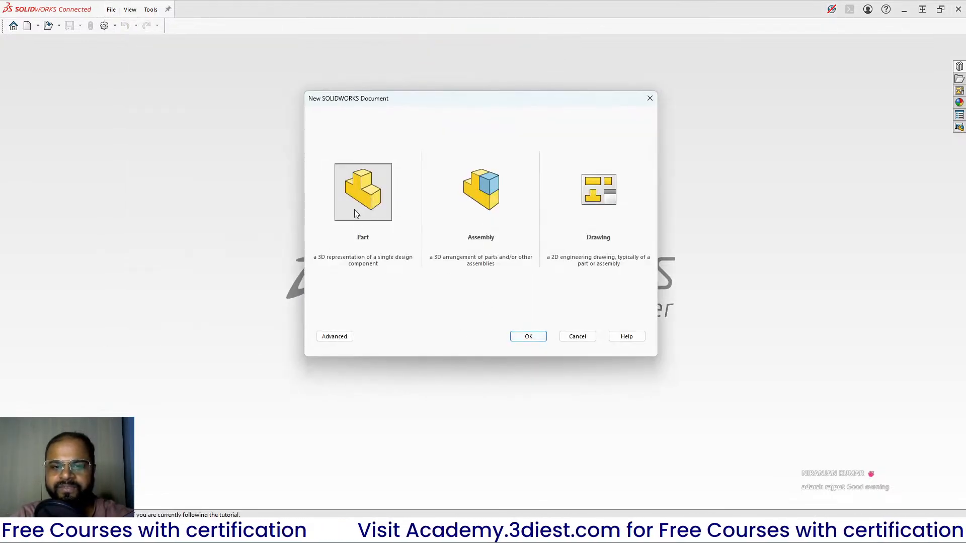
left_click(528, 337)
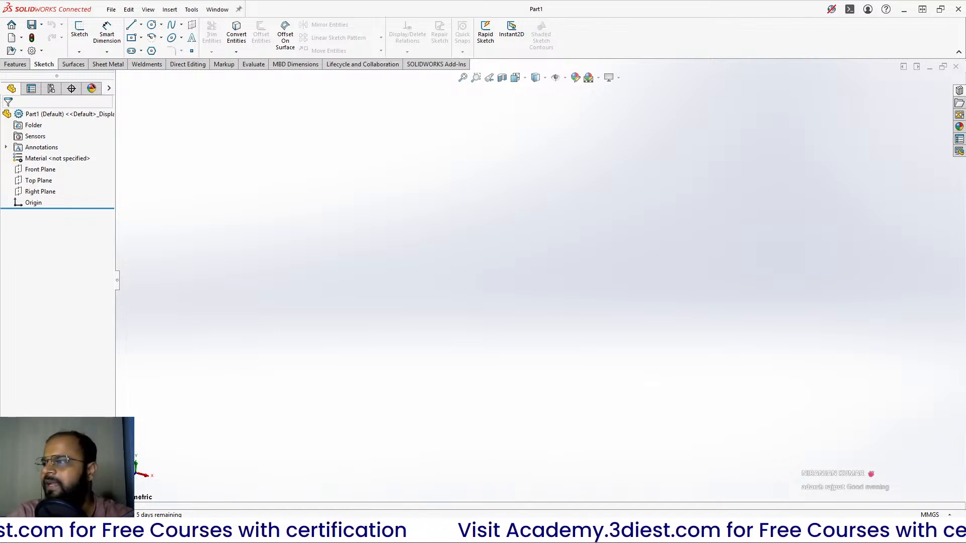
mouse_move(240, 533)
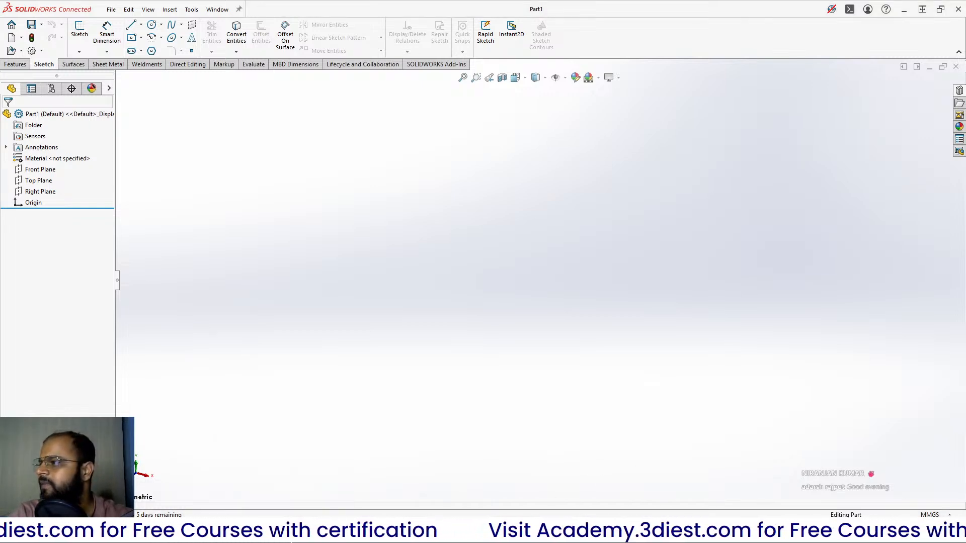
key("alt+Tab")
key("alt+Tab")
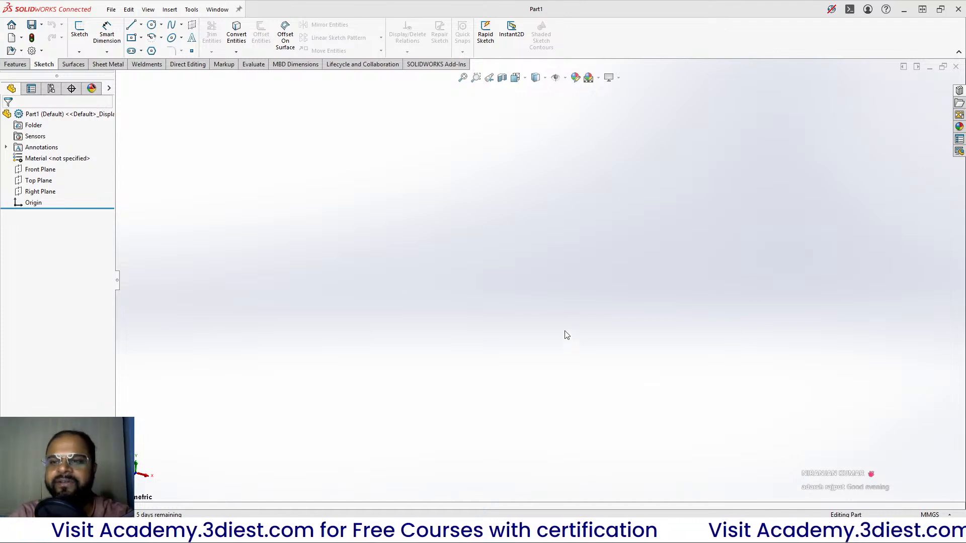
left_click(955, 67)
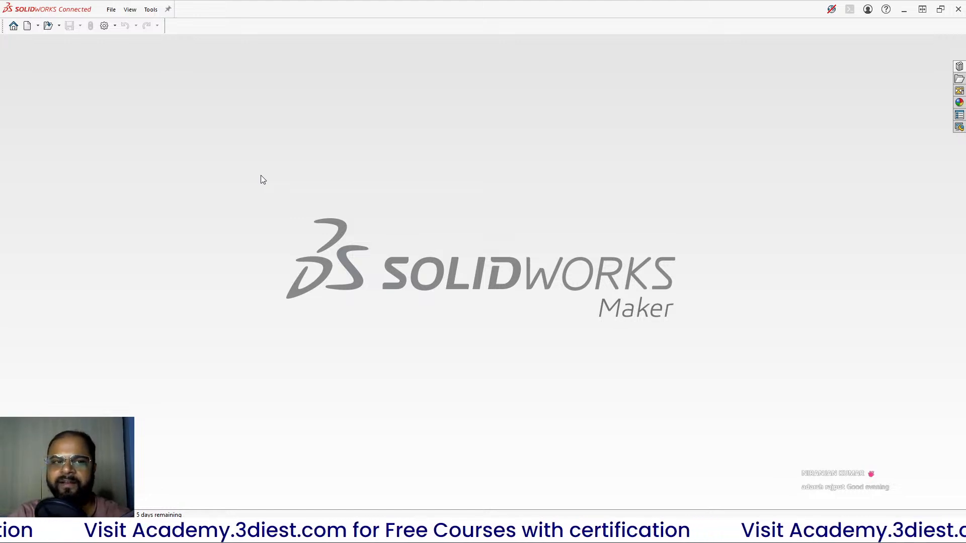
Create another blank Part document and close it again without saving
left_click(28, 26)
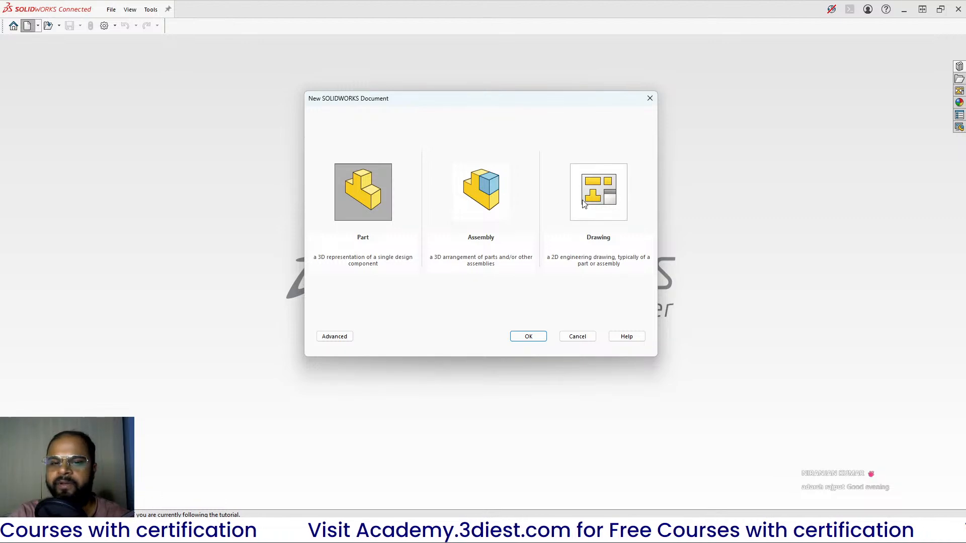
left_click(530, 337)
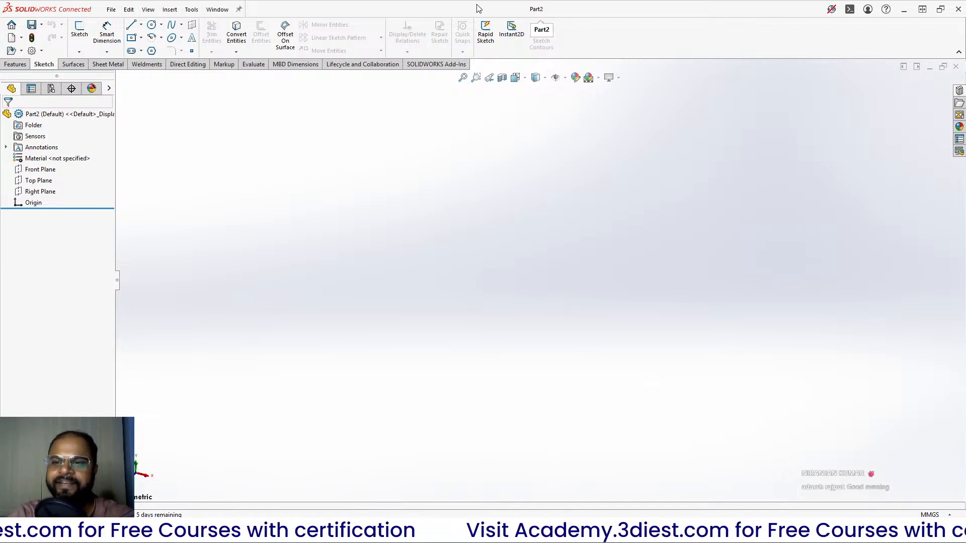
left_click(956, 66)
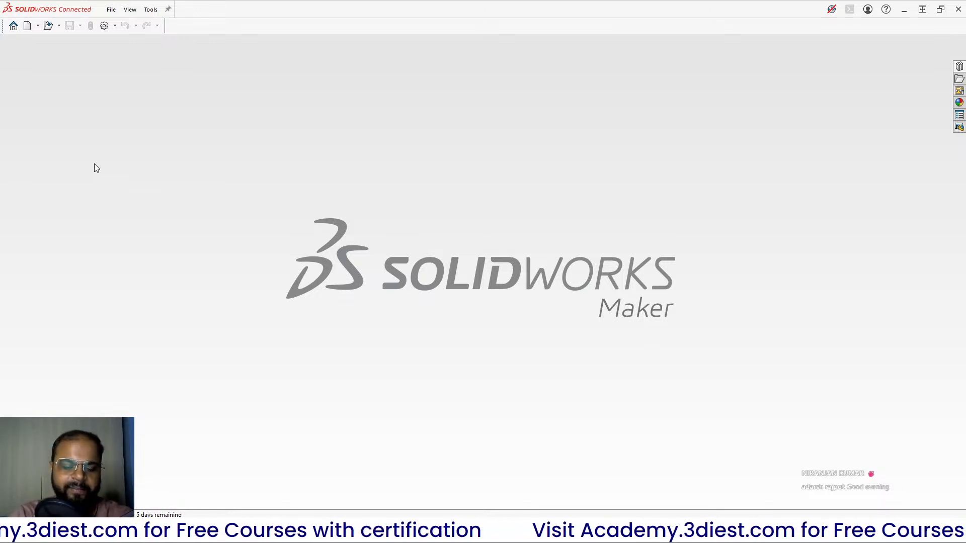
Create a new Part document and save it to the Desktop as Part File.SLDPRT in the SOLIDWORKS Part format
key("ctrl+n")
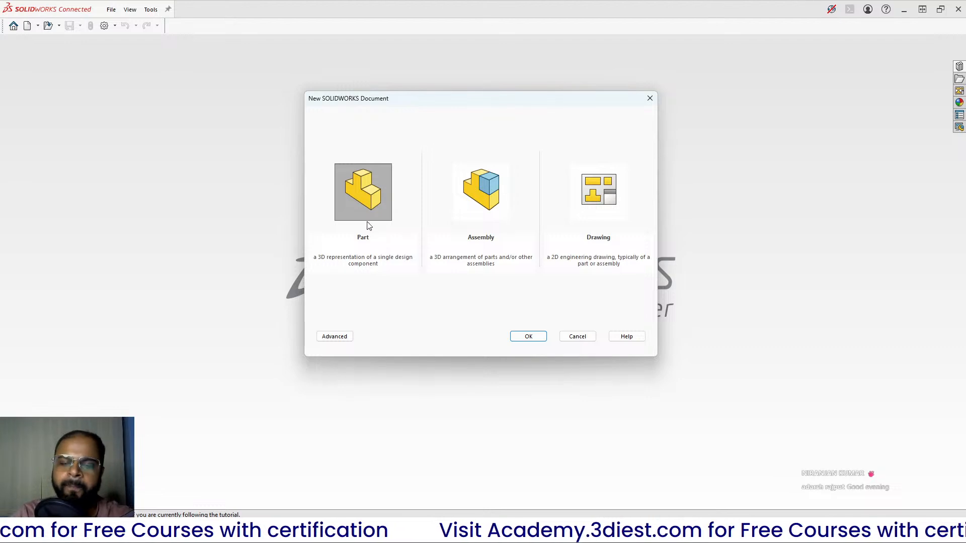
left_click(532, 337)
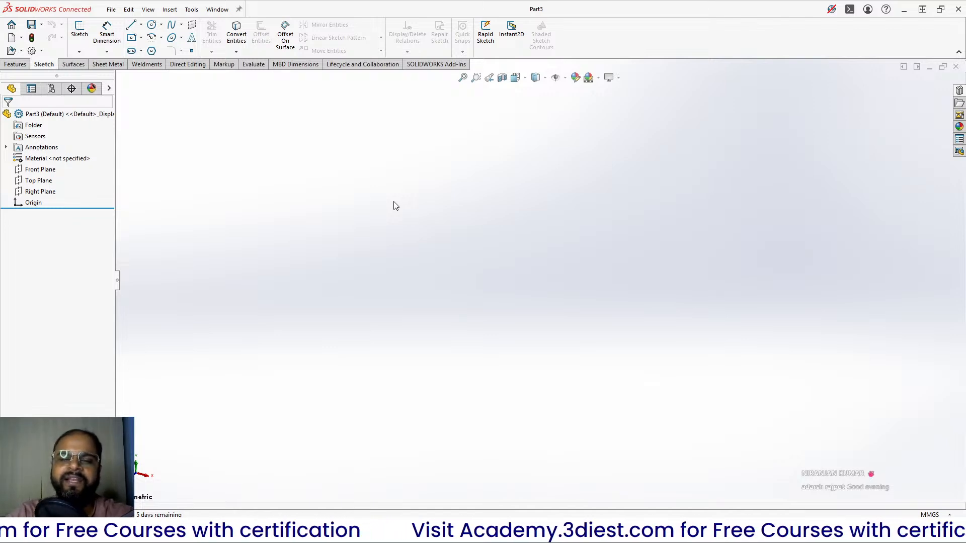
left_click(111, 11)
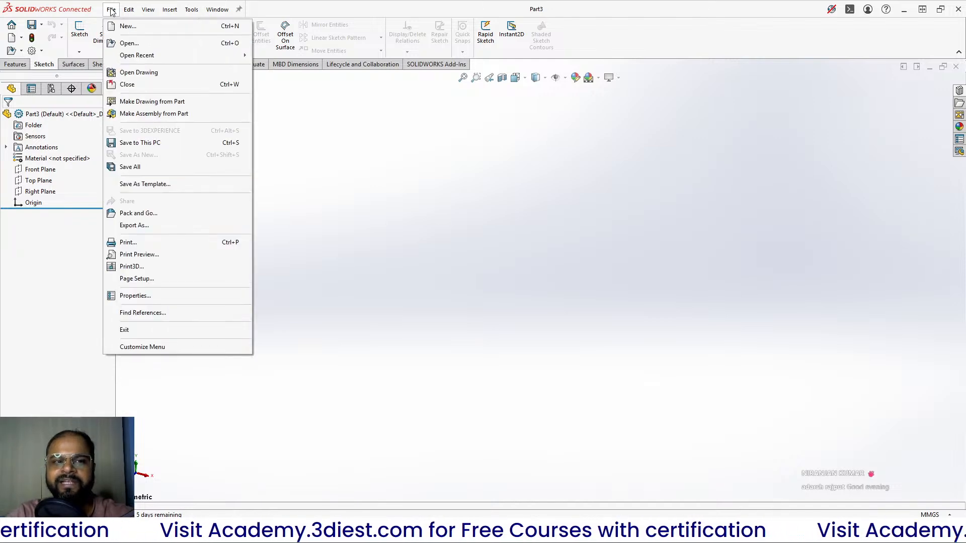
left_click(149, 145)
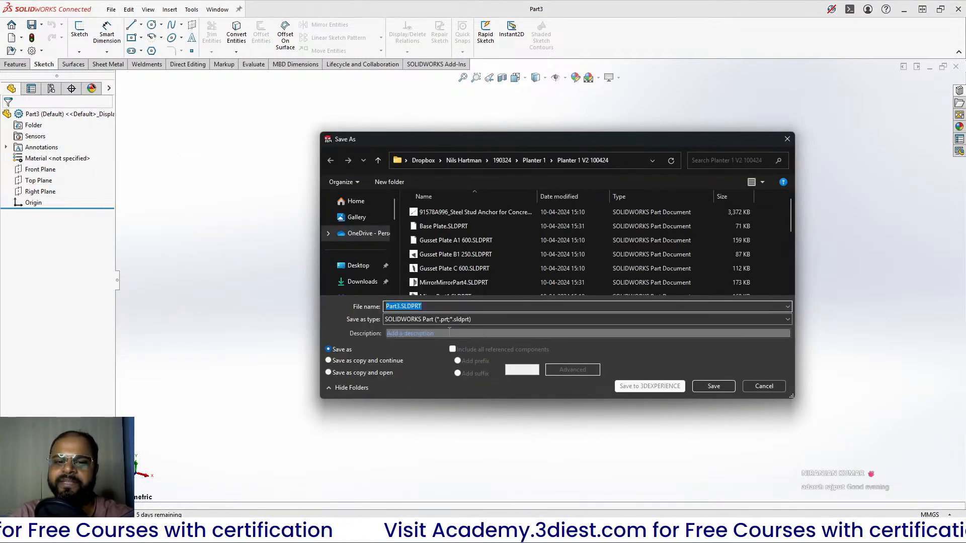
left_click(359, 267)
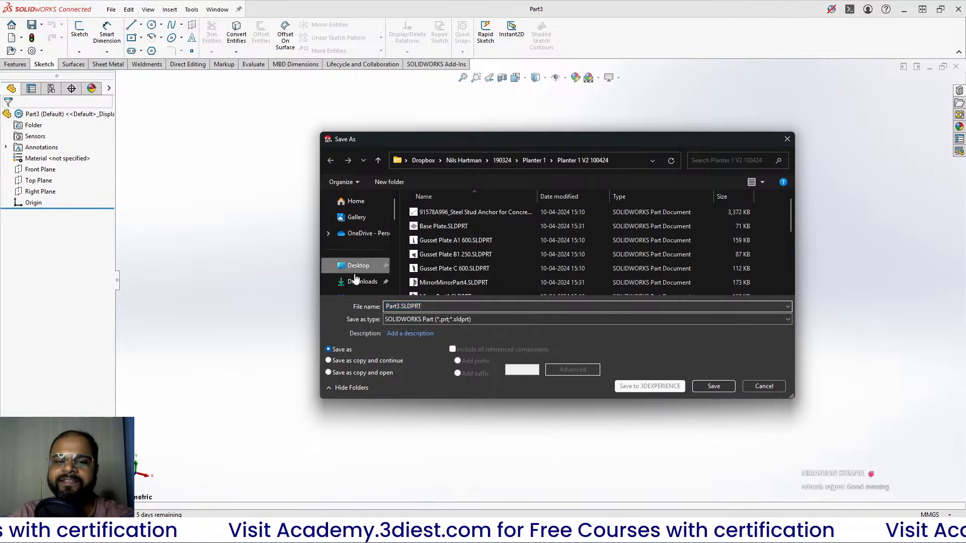
left_click(434, 306)
left_click(399, 306)
left_click_drag(397, 306, 370, 302)
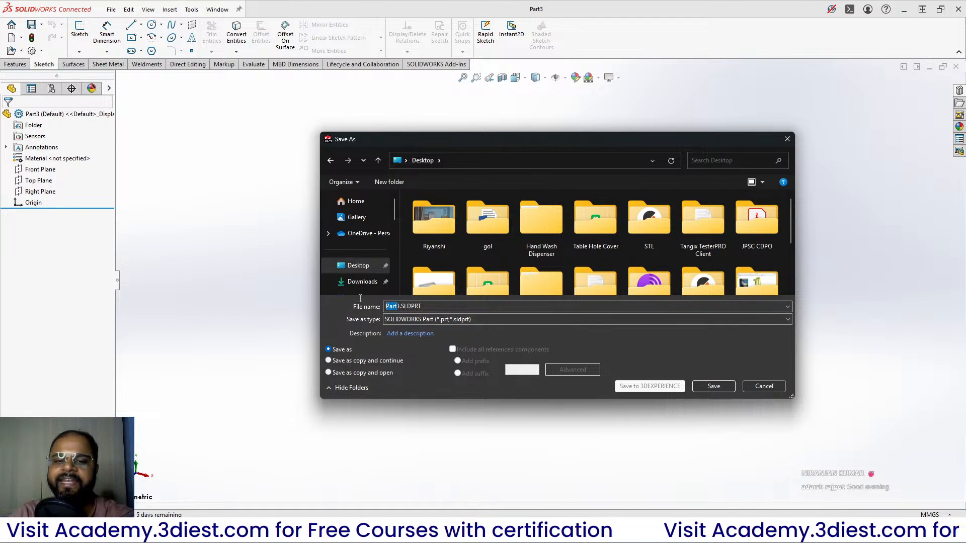
key("BackSpace")
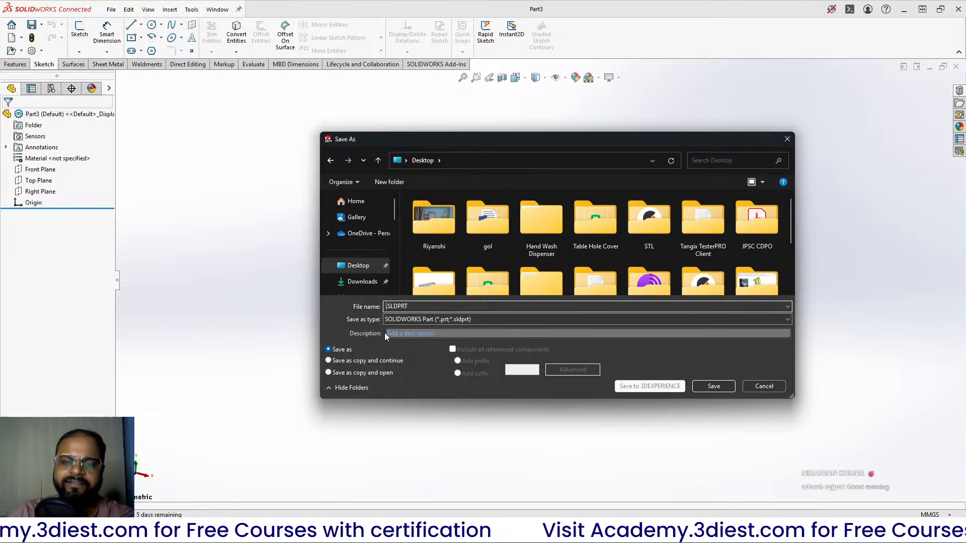
type("Part File")
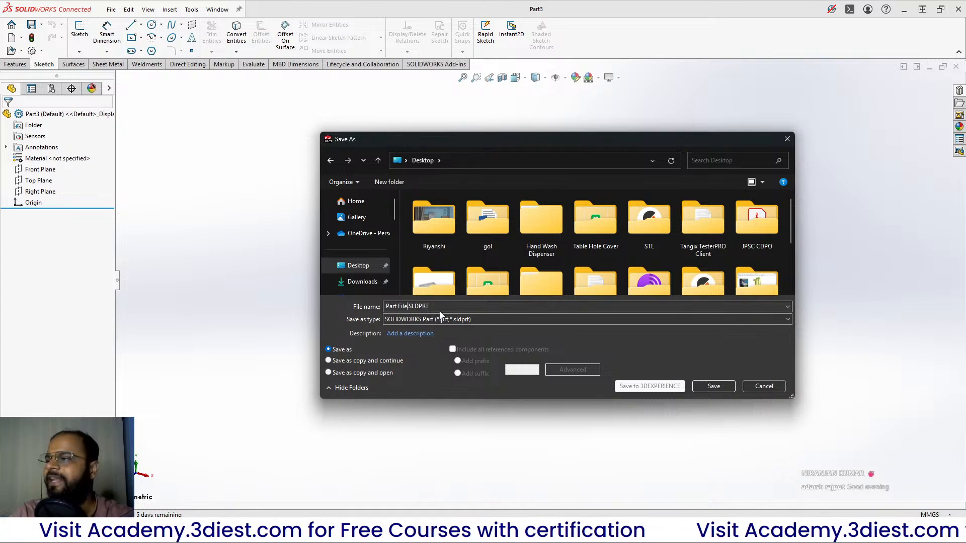
left_click_drag(408, 307, 433, 307)
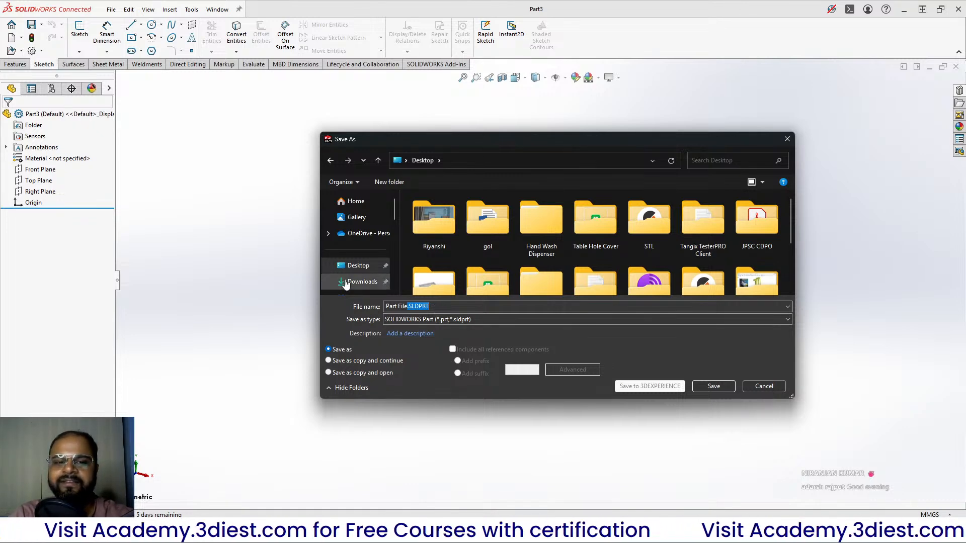
left_click(719, 390)
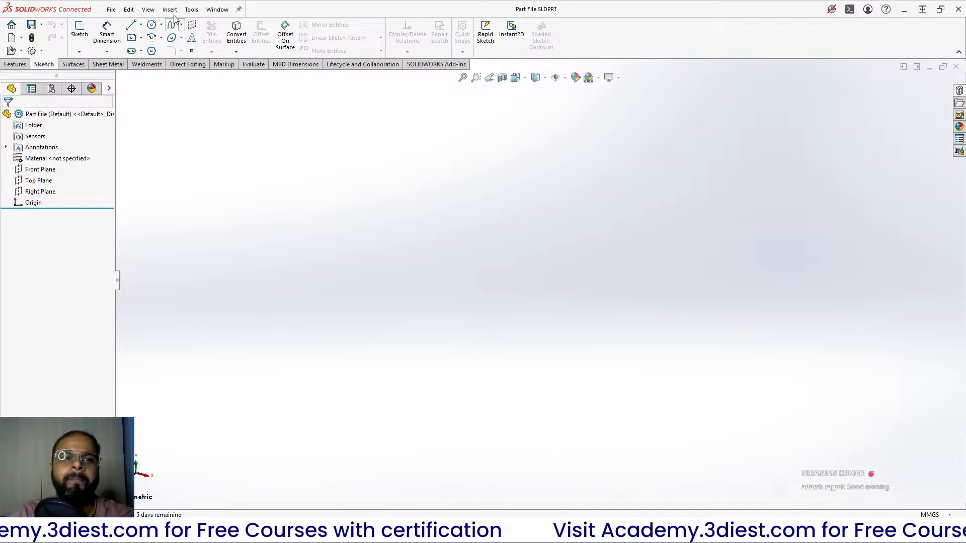
Save the already named part to this PC again
left_click(111, 9)
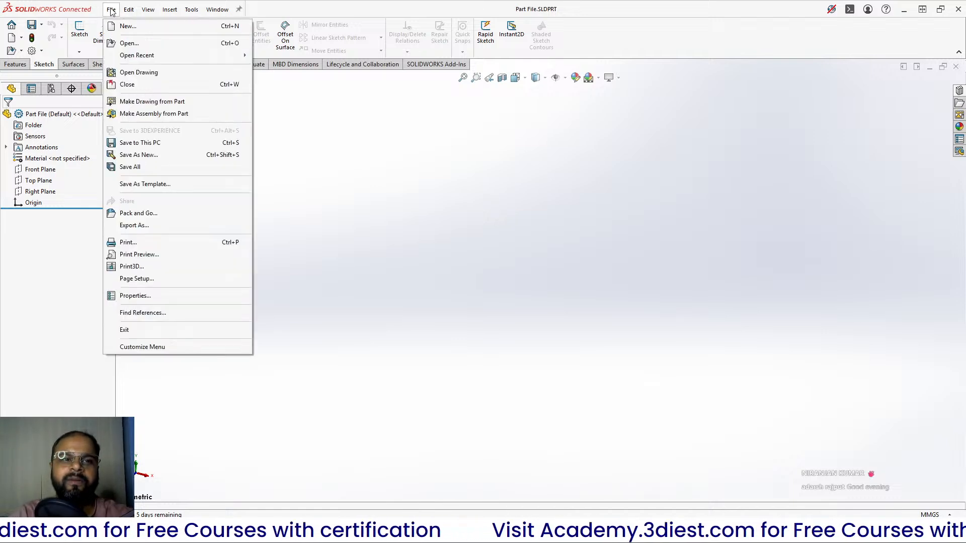
left_click(134, 144)
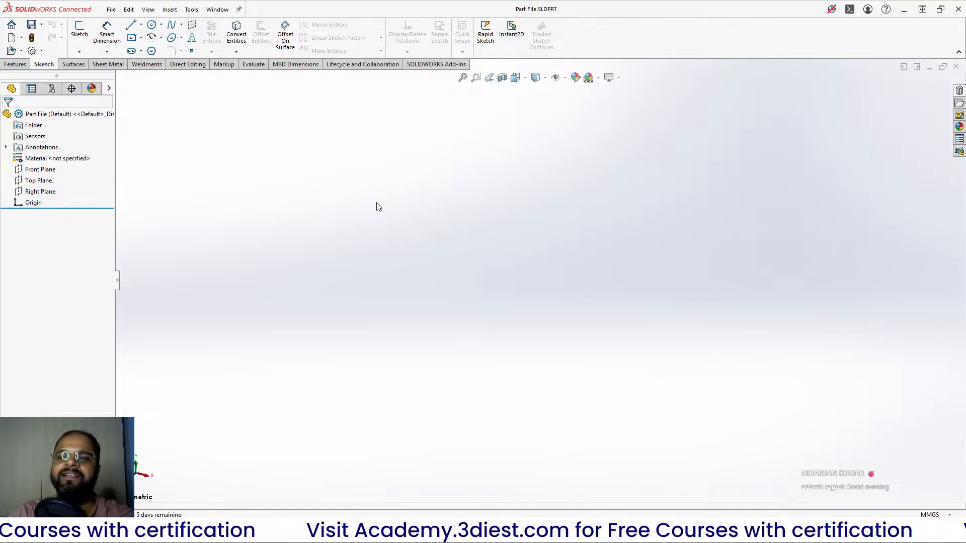
Save the part to the Desktop as a new file named Part File new.SLDPRT in the SOLIDWORKS Part format
left_click(42, 26)
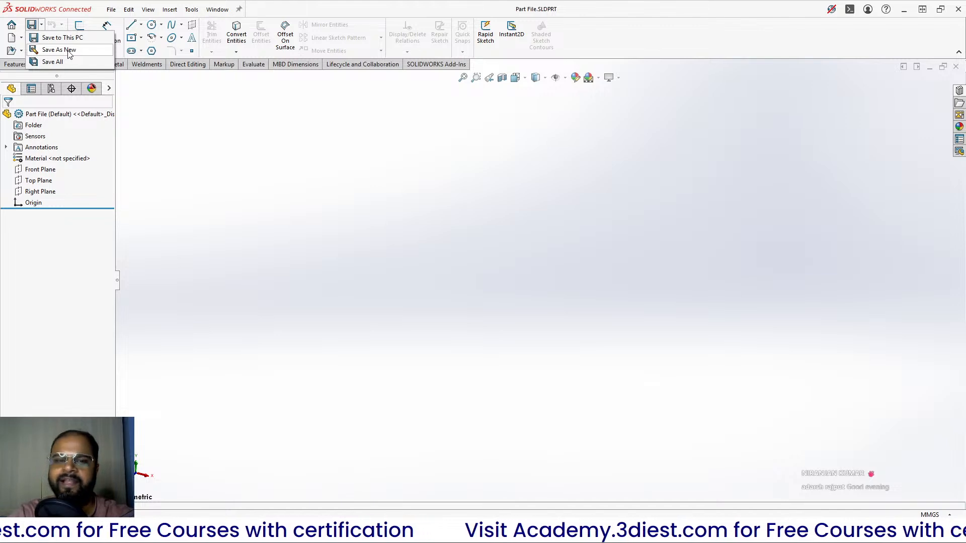
left_click(153, 72)
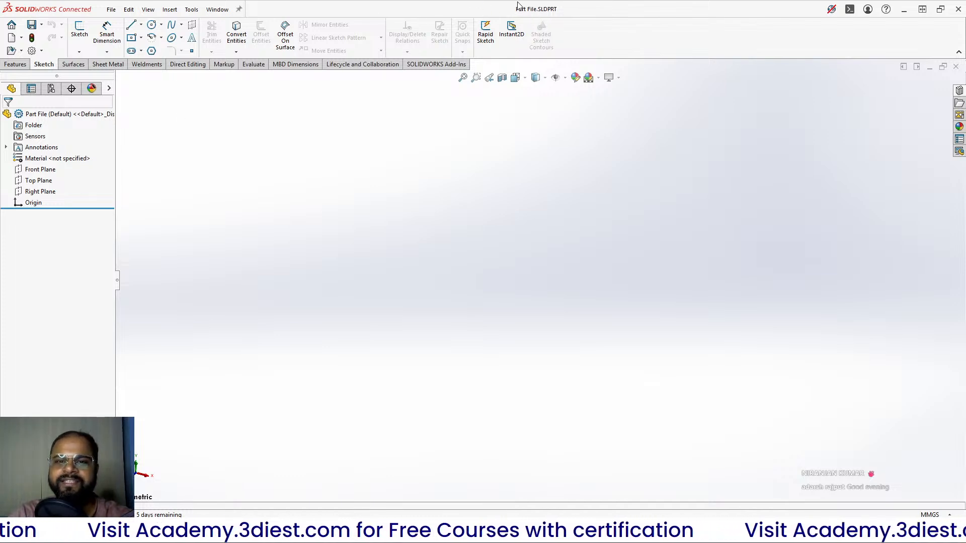
left_click(40, 24)
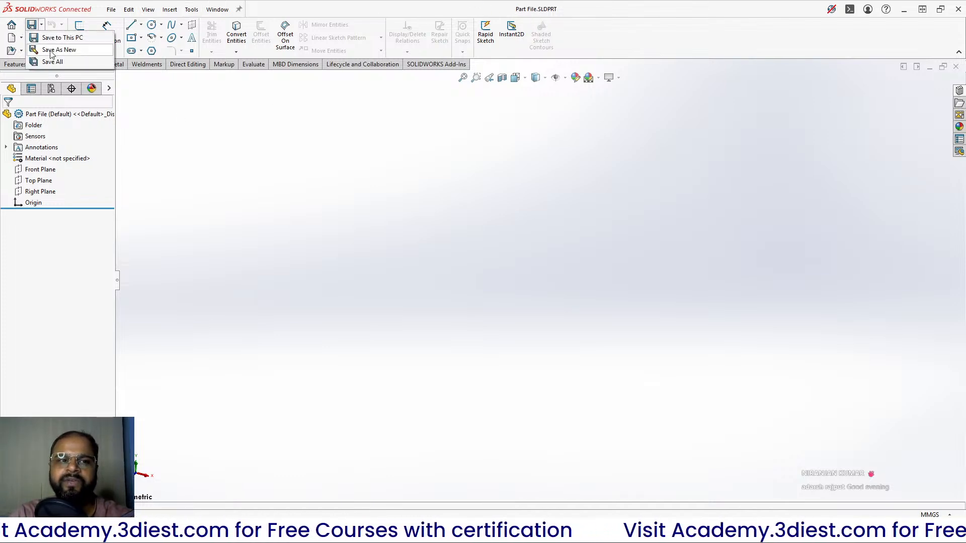
left_click(78, 51)
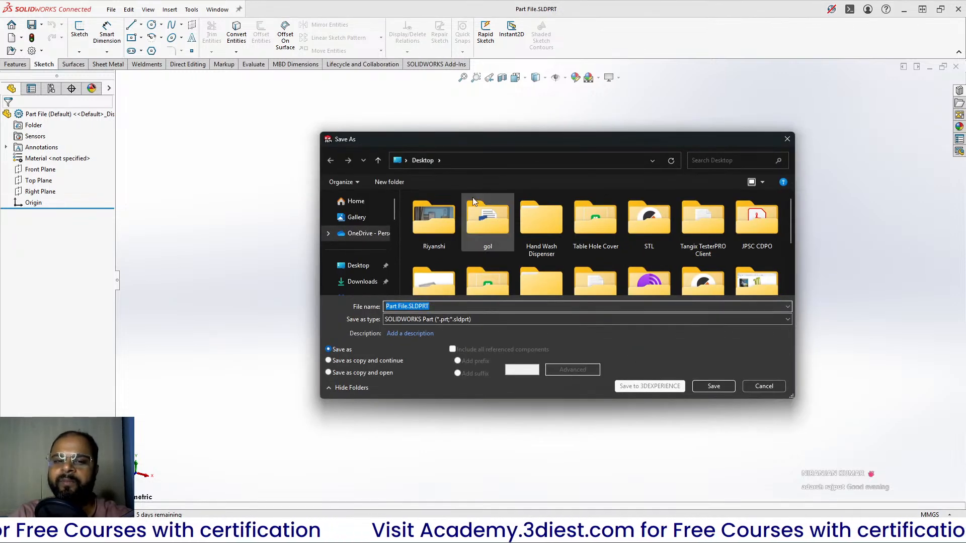
left_click(355, 266)
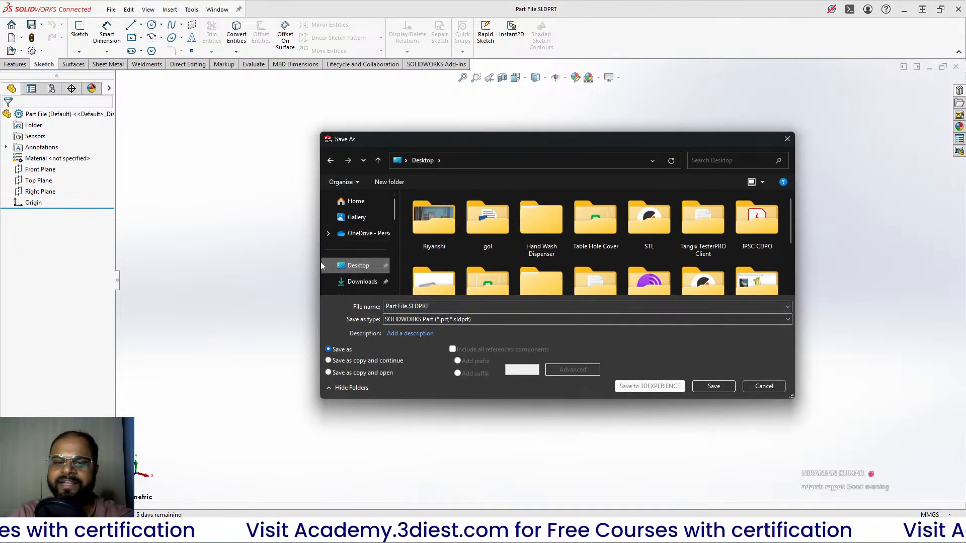
left_click(407, 307)
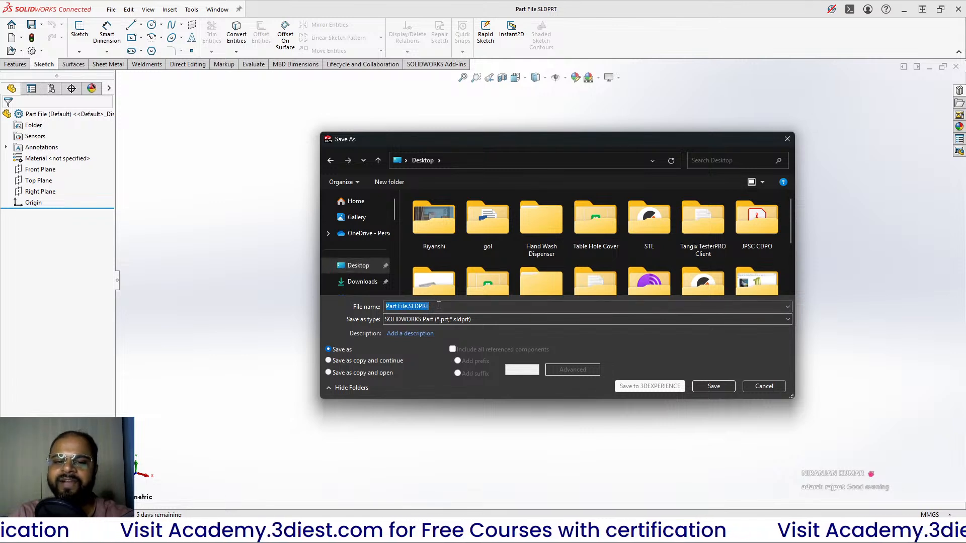
left_click(408, 307)
left_click_drag(408, 307, 360, 301)
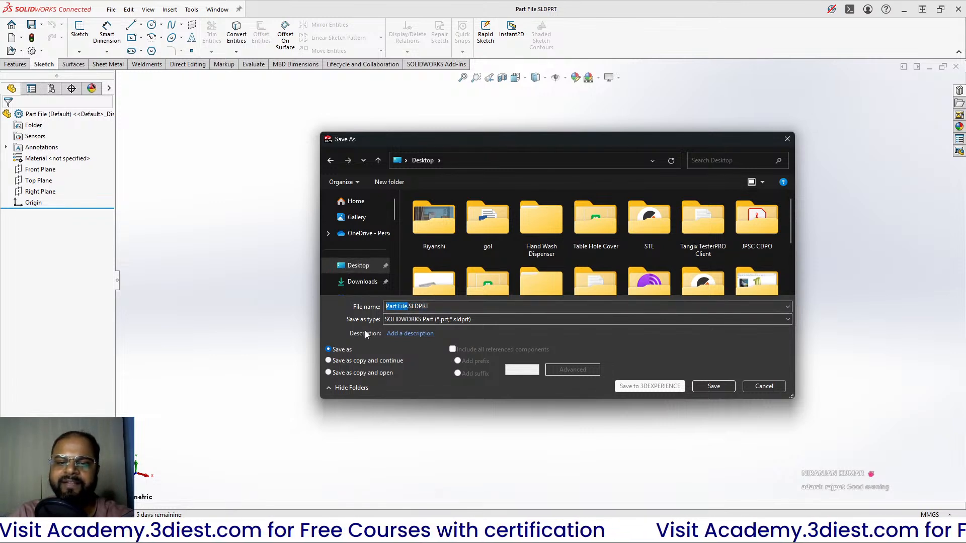
type("Part File new")
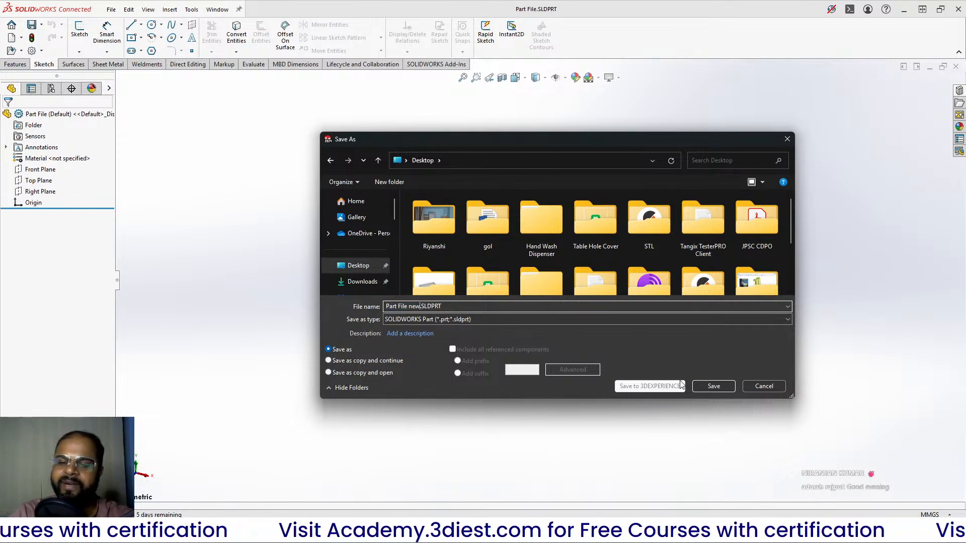
left_click(712, 386)
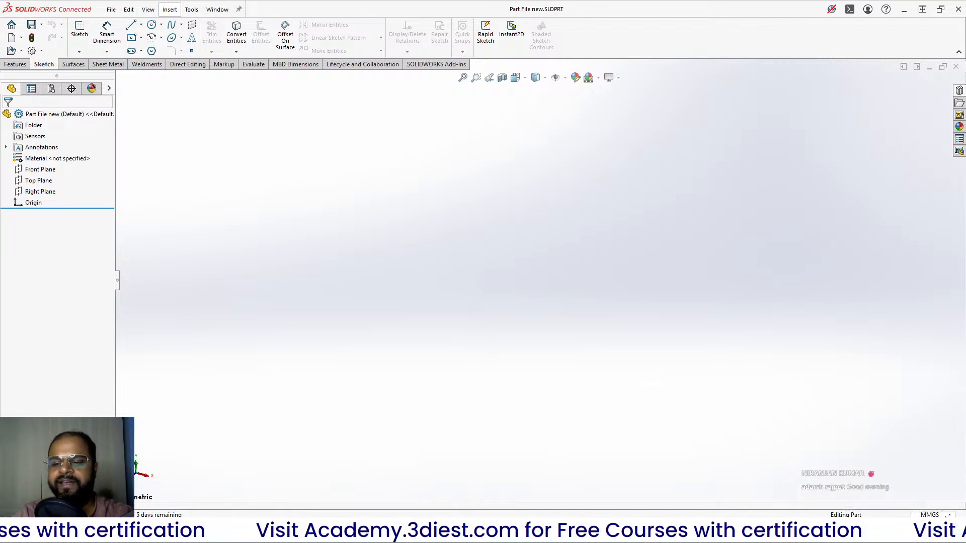
Set the document's unit system to MMGS (millimeter, gram, second) in the document properties, after trying the Custom option
left_click(929, 514)
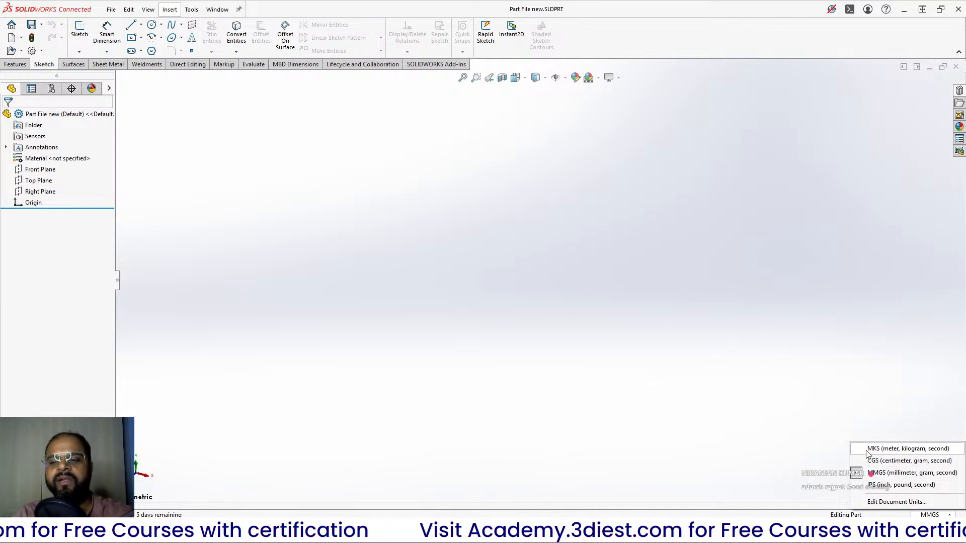
left_click(887, 503)
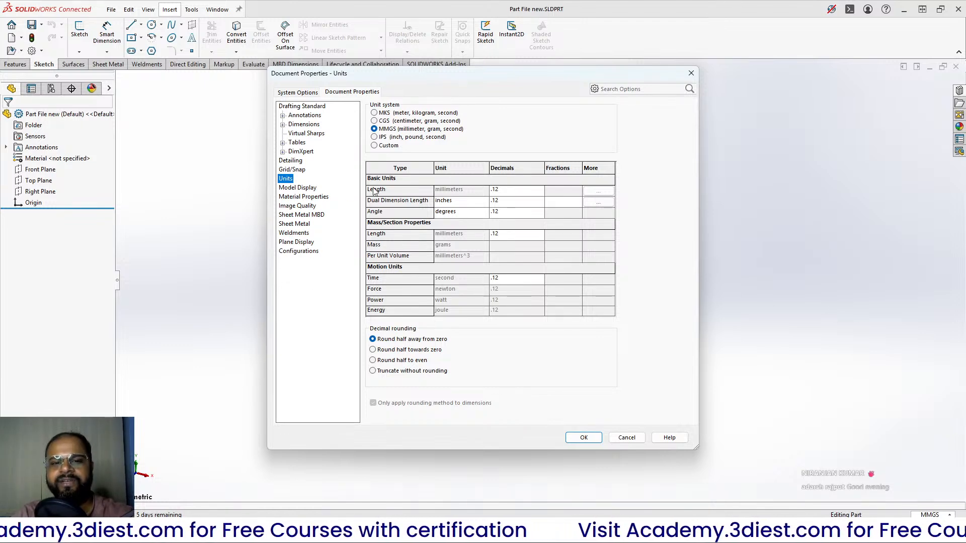
left_click(374, 146)
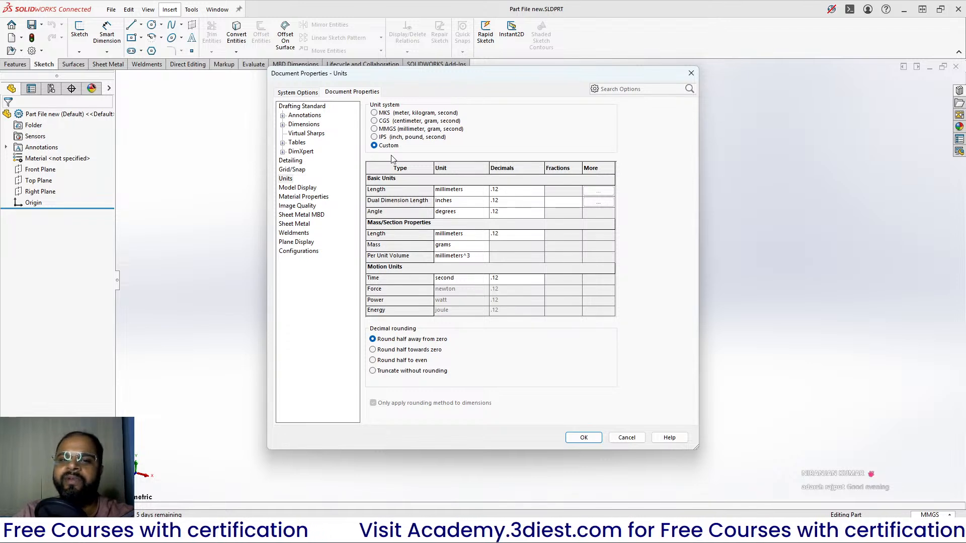
left_click(374, 129)
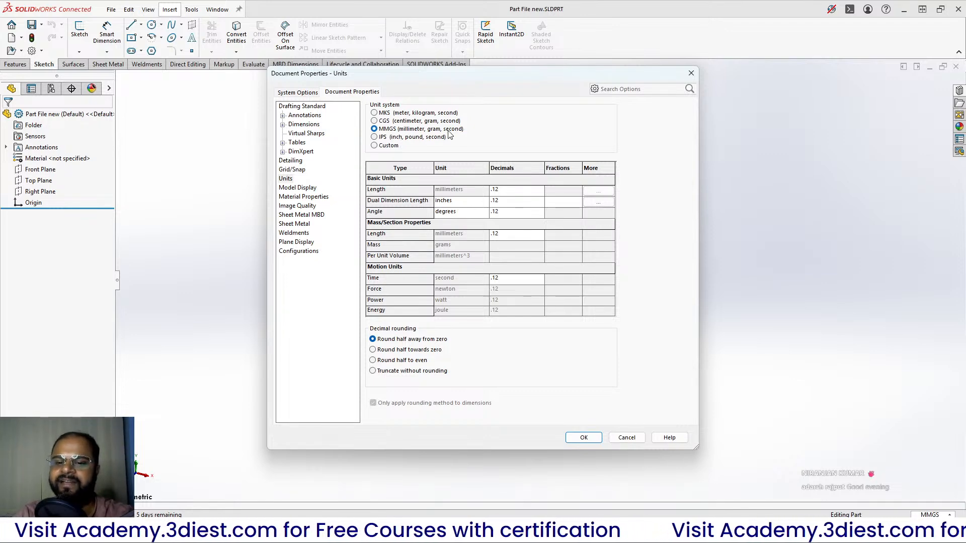
left_click(583, 437)
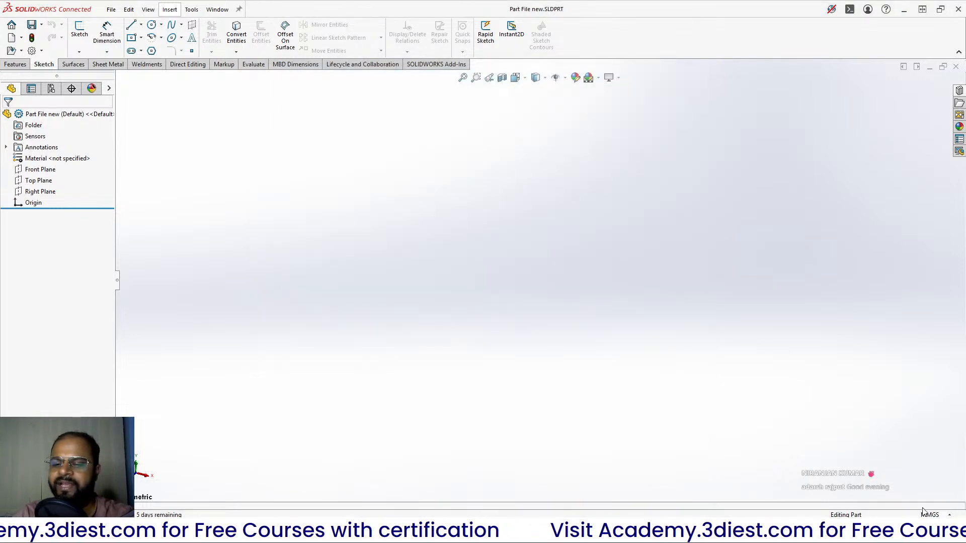